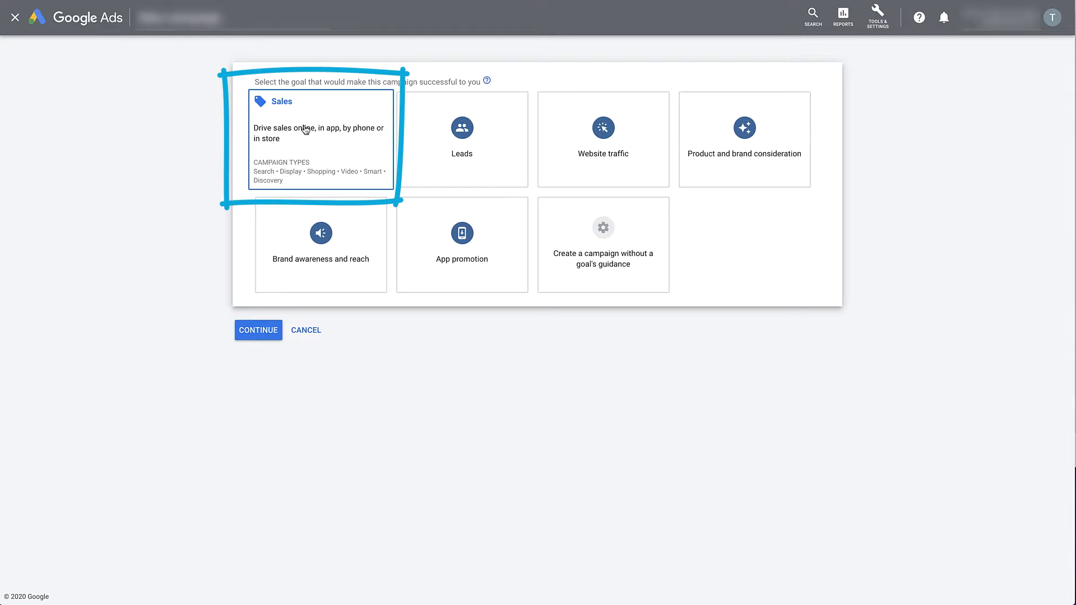
# Choose Website traffic as the campaign goal and Search as the campaign type, and continue to the campaign settings.
pyautogui.moveTo(449, 119)
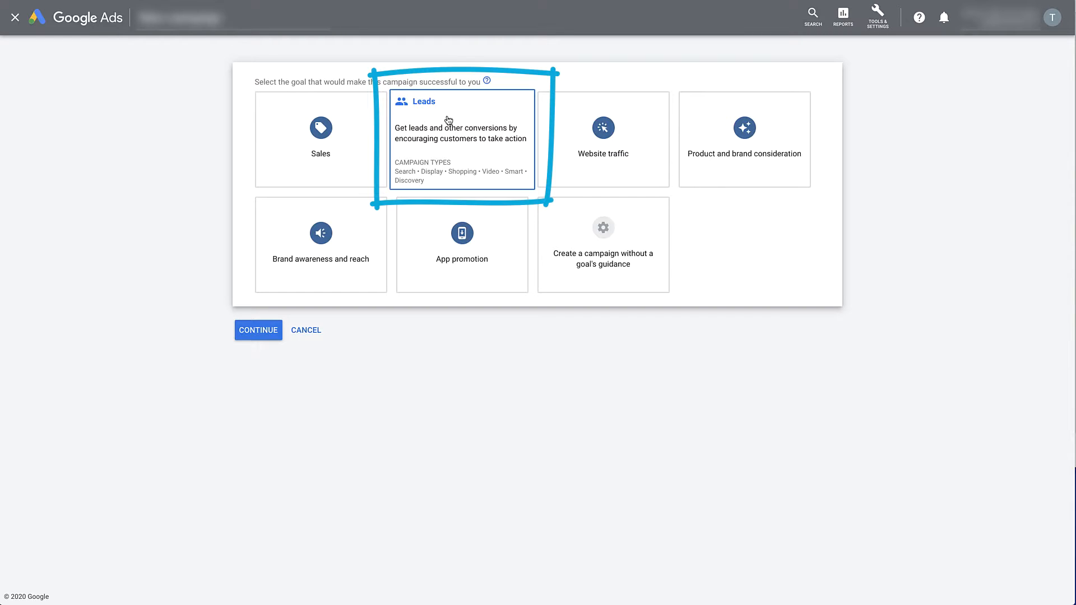
pyautogui.moveTo(604, 118)
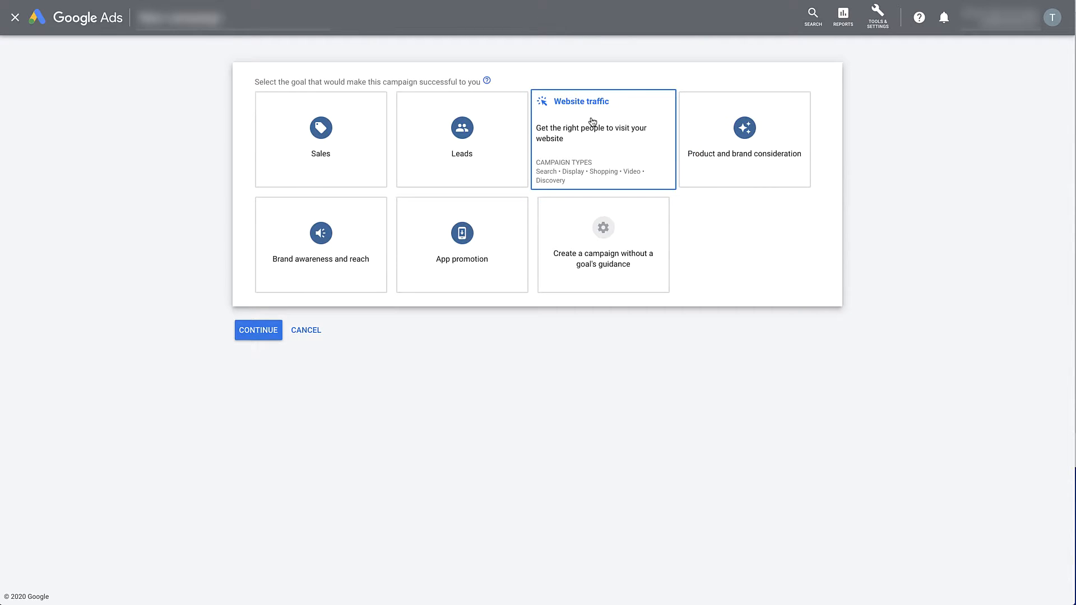
pyautogui.click(592, 121)
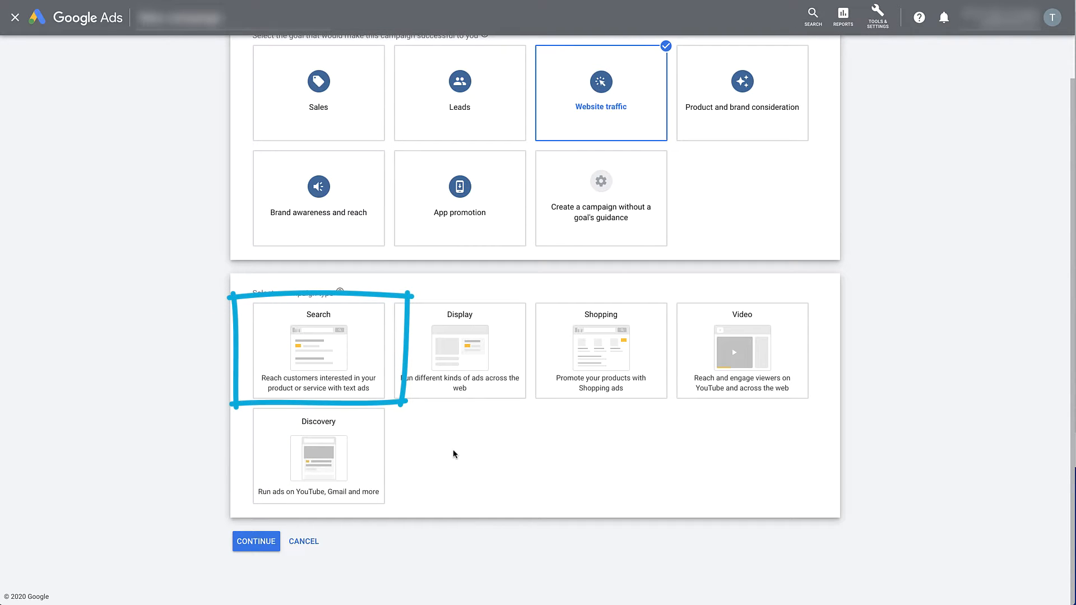
pyautogui.click(317, 343)
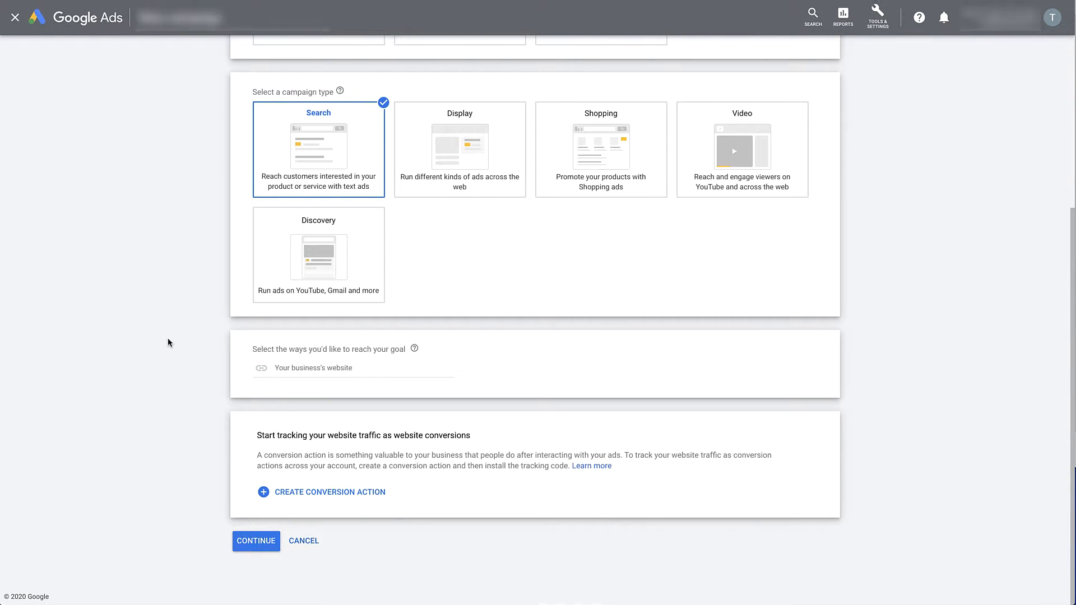
pyautogui.click(253, 542)
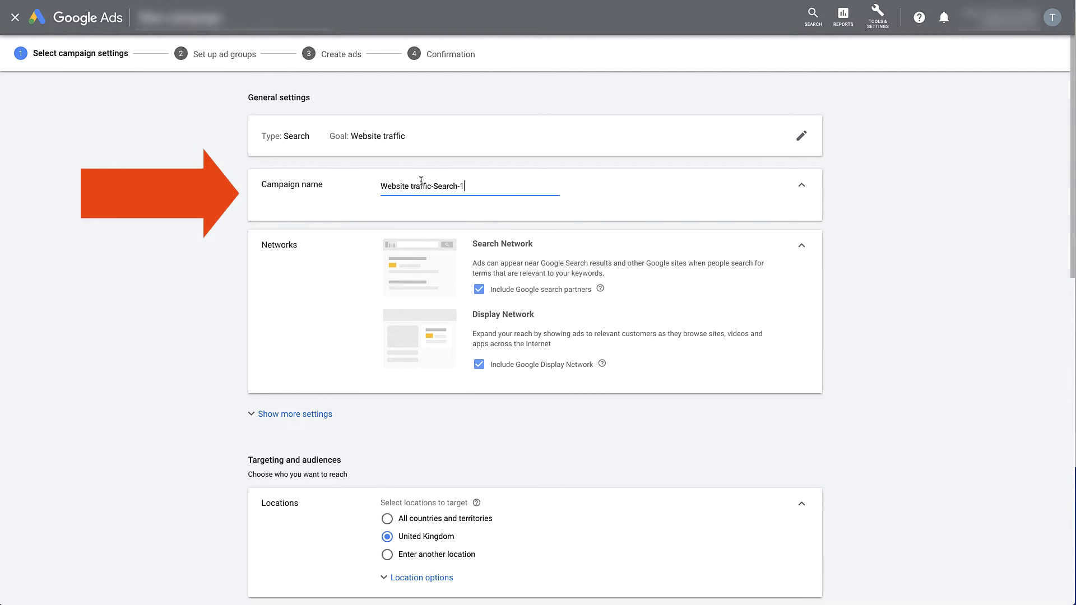
# Name the campaign US-Texas.
pyautogui.scroll(-1, 475, 204)
pyautogui.scroll(1, 475, 206)
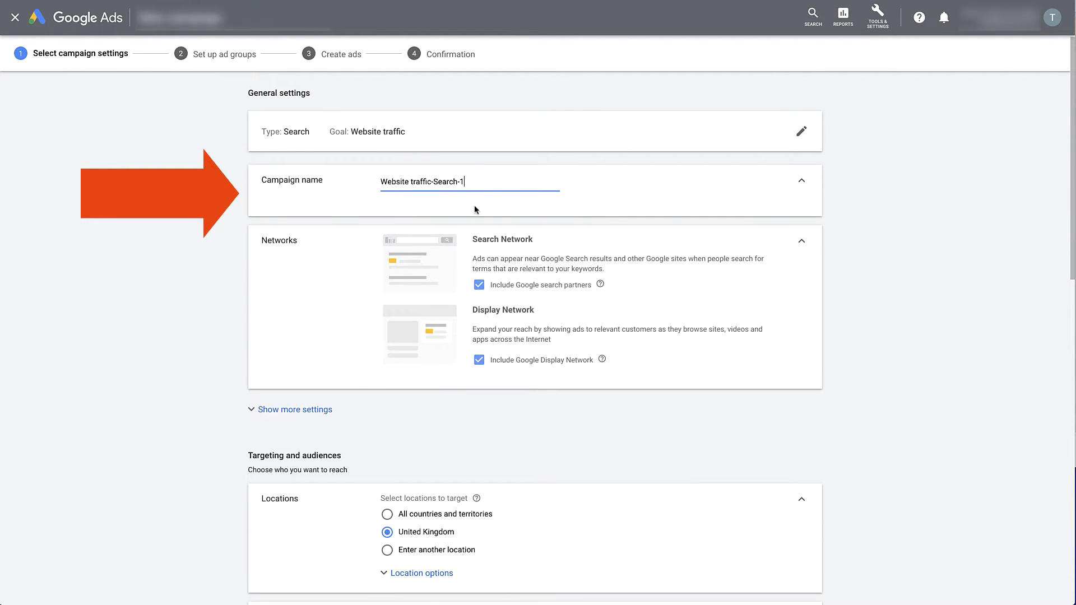
pyautogui.tripleClick(475, 185)
pyautogui.write('US-Texas')
# Exclude the Google Display Network from the campaign's networks.
pyautogui.scroll(-1, 452, 240)
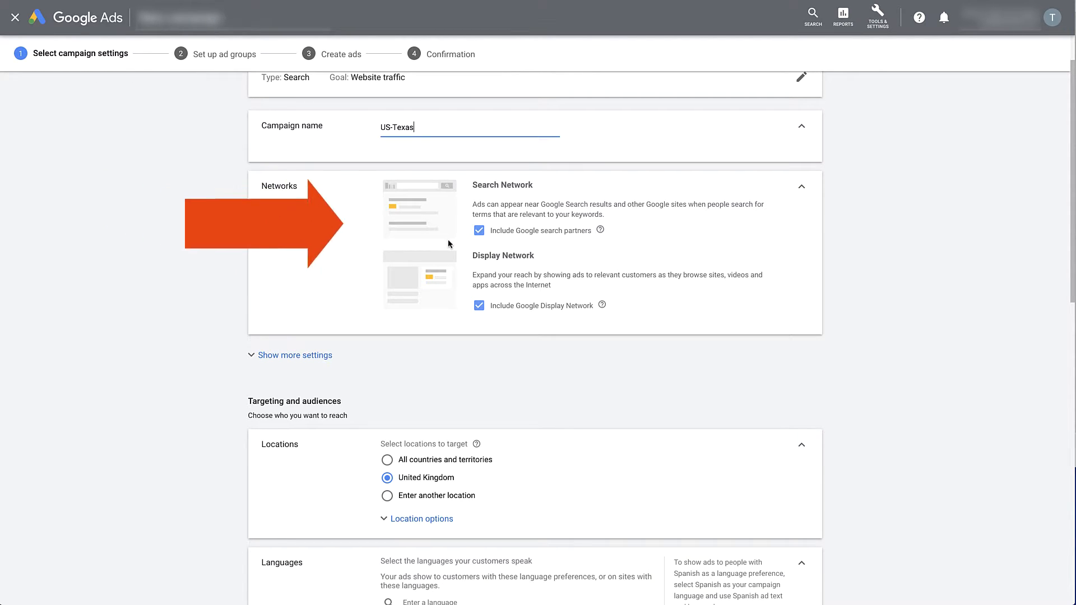
pyautogui.scroll(-1, 448, 239)
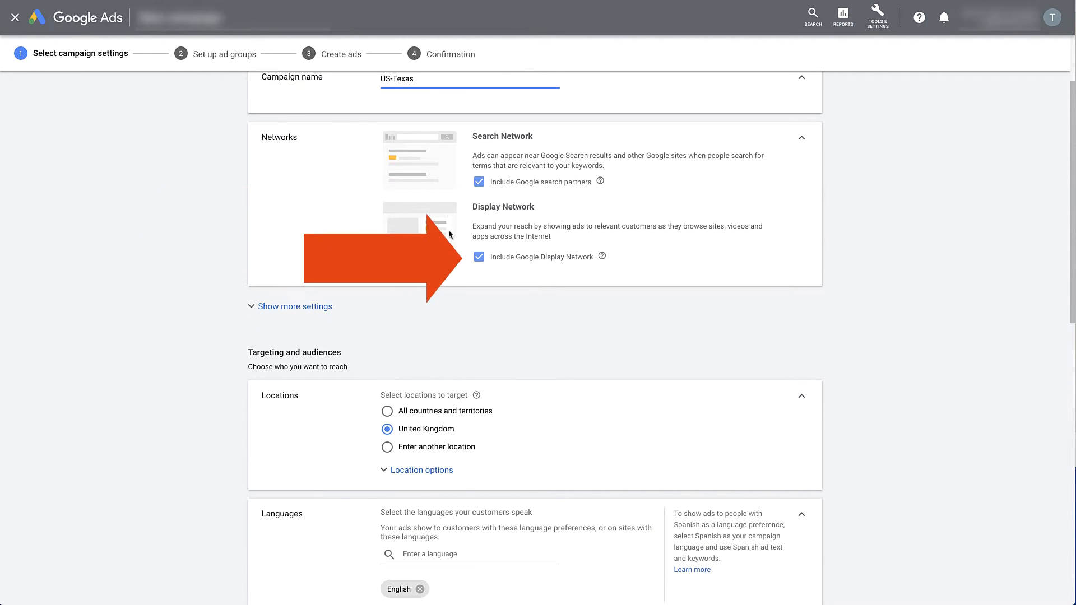
pyautogui.click(479, 258)
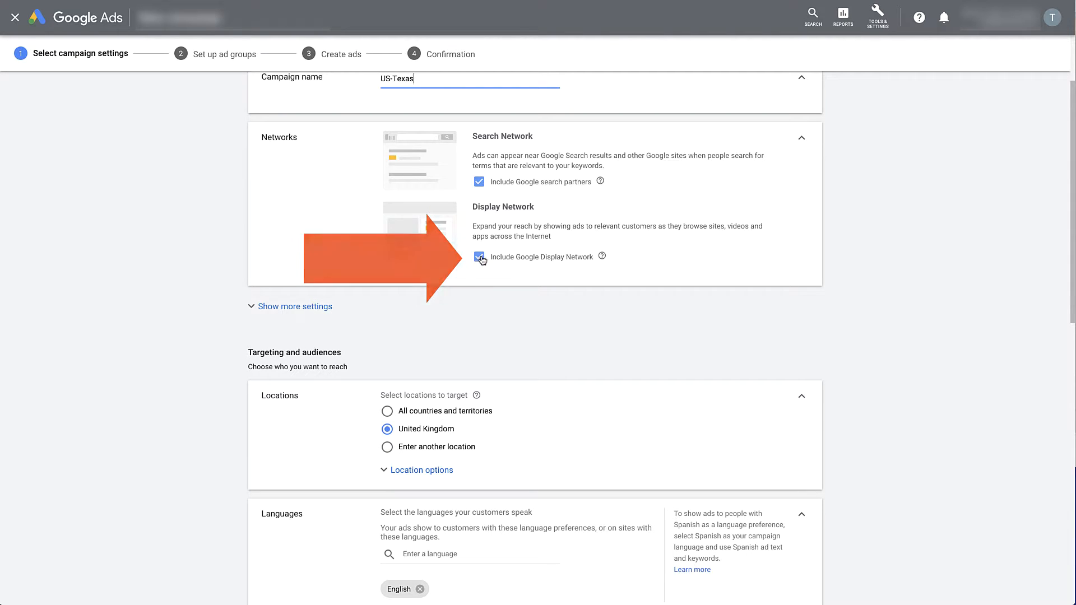
pyautogui.scroll(-1, 520, 248)
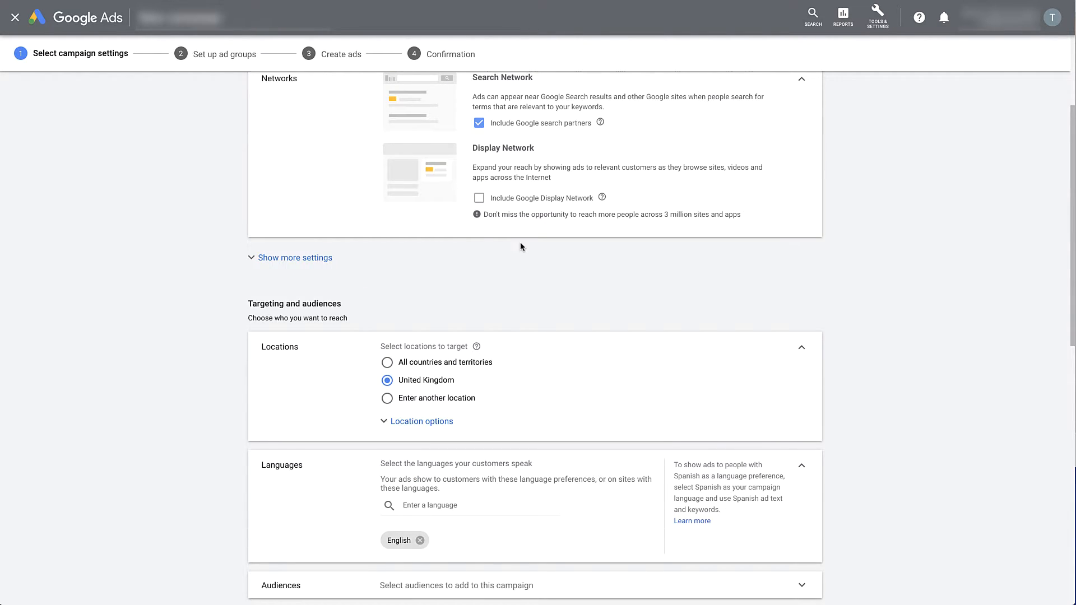
# Expand the additional general settings to review start and end dates, campaign URL options and the Dynamic Search Ads setting.
pyautogui.scroll(-1, 520, 247)
pyautogui.click(250, 230)
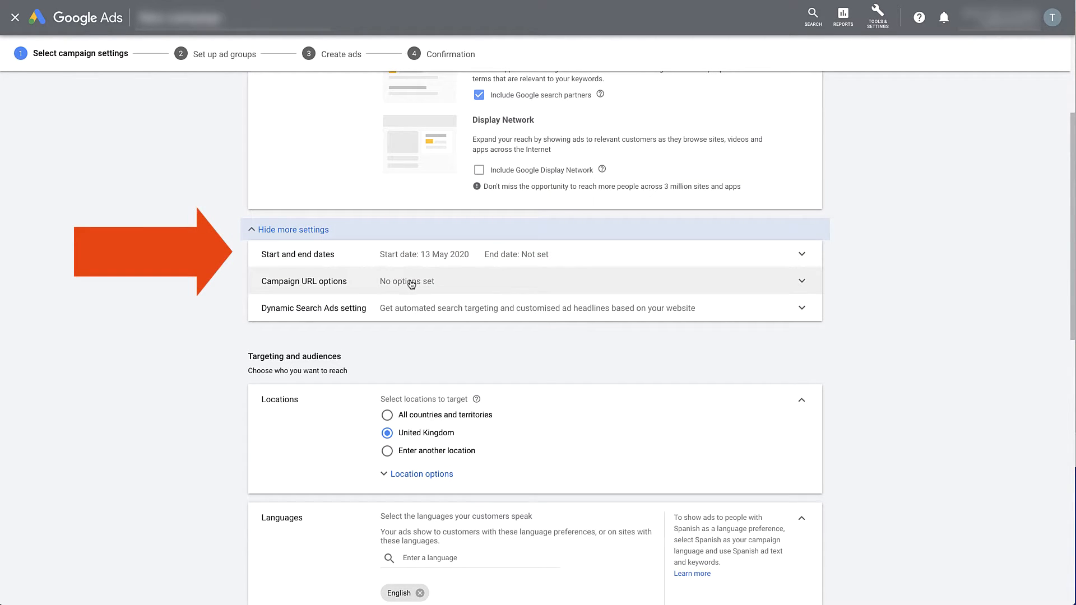
pyautogui.scroll(-2, 411, 284)
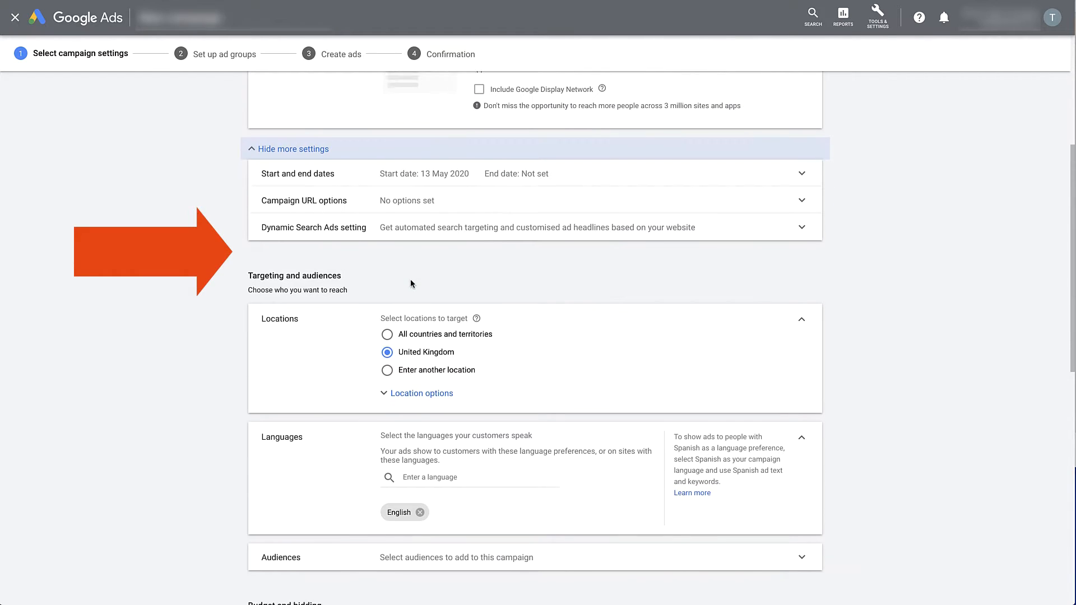
pyautogui.scroll(-2, 358, 295)
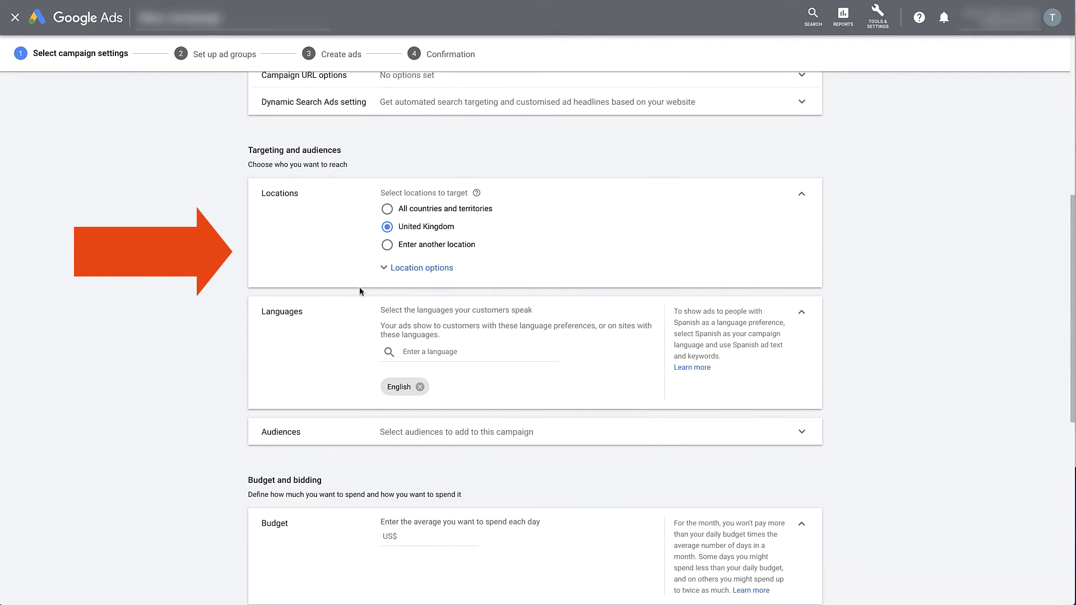
# Search for another location and target the state of Texas, United States.
pyautogui.scroll(1, 319, 207)
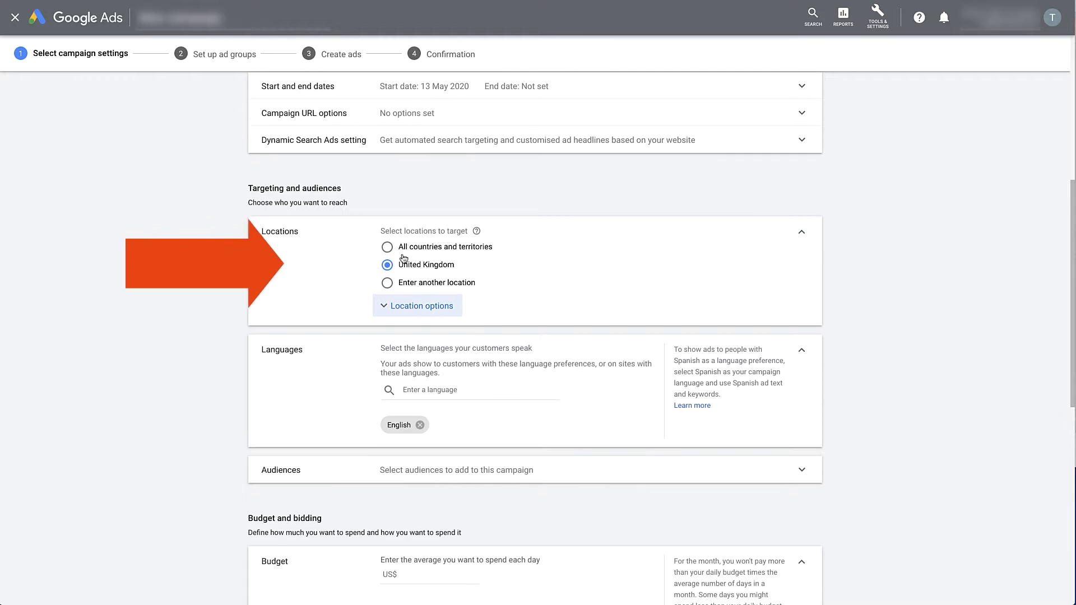
pyautogui.click(387, 284)
pyautogui.click(466, 309)
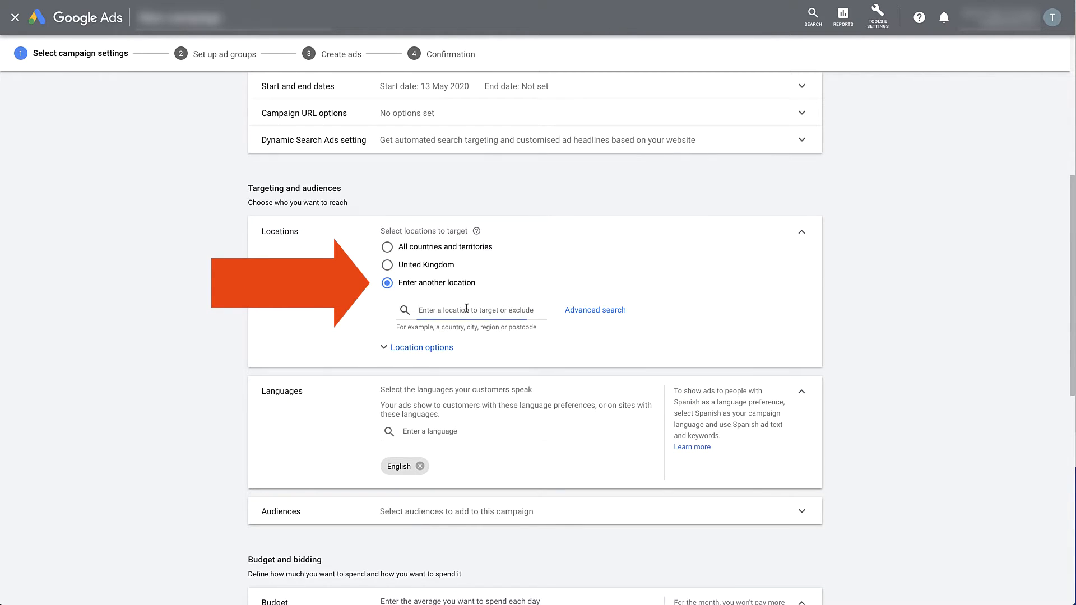
pyautogui.write('texas')
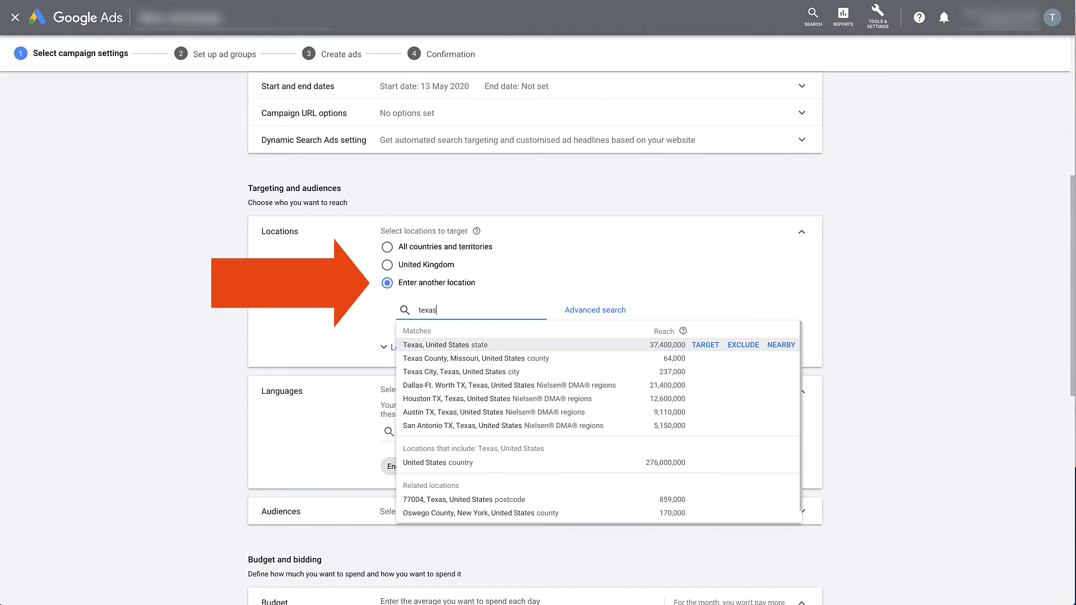
pyautogui.click(707, 346)
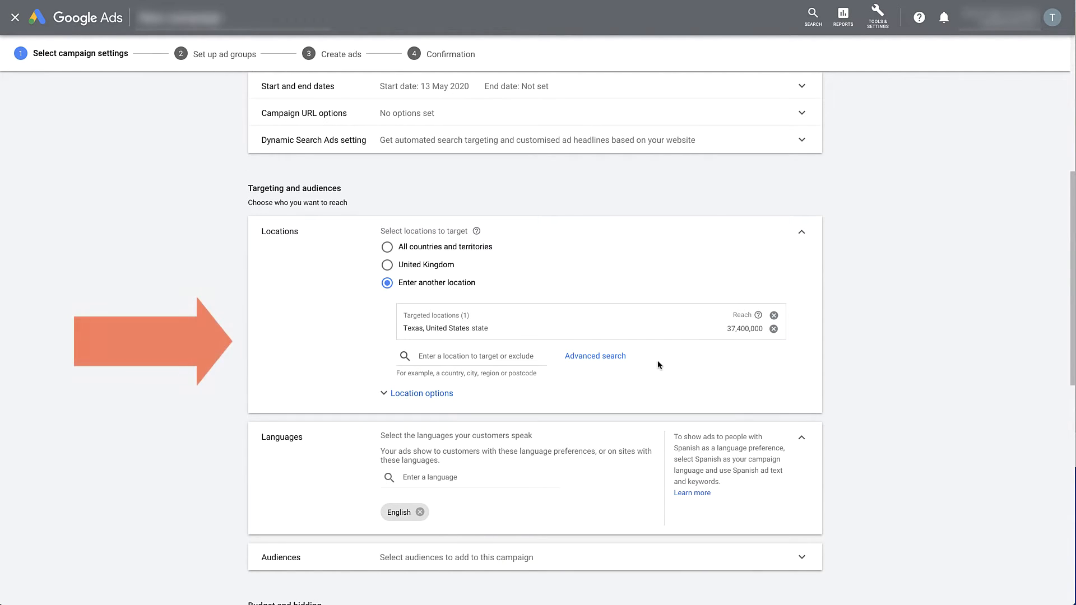
# Set the location targeting option to people in or regularly in the targeted locations.
pyautogui.scroll(-1, 657, 359)
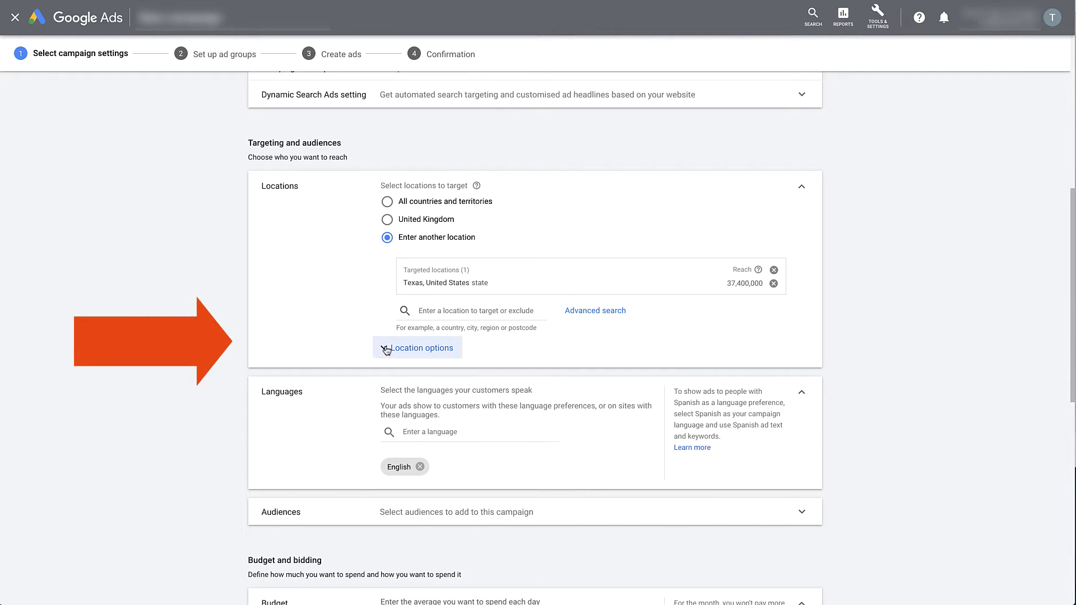
pyautogui.click(384, 351)
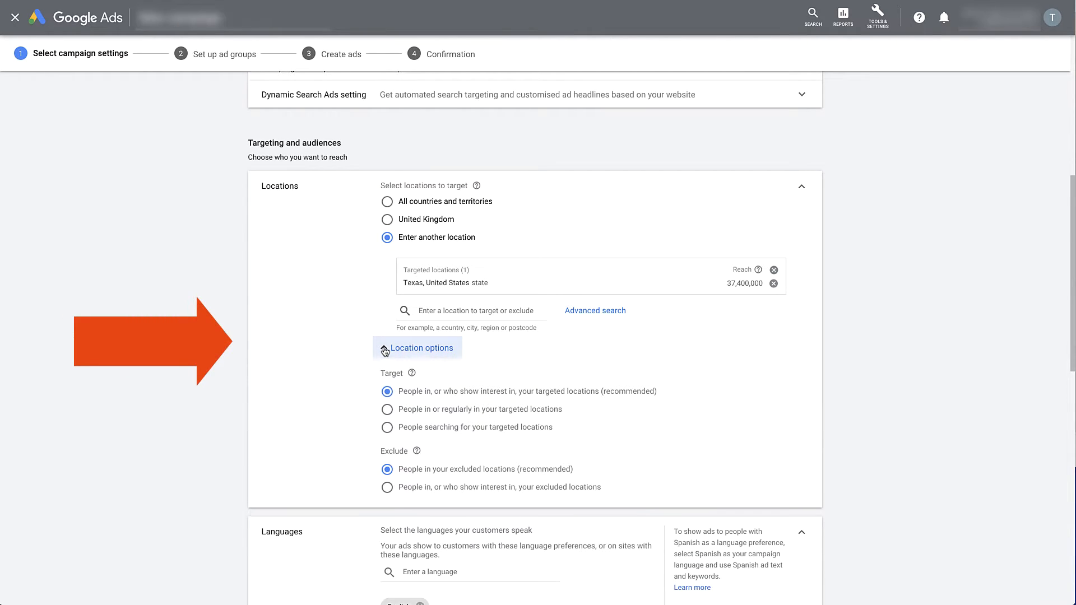
pyautogui.scroll(-2, 439, 289)
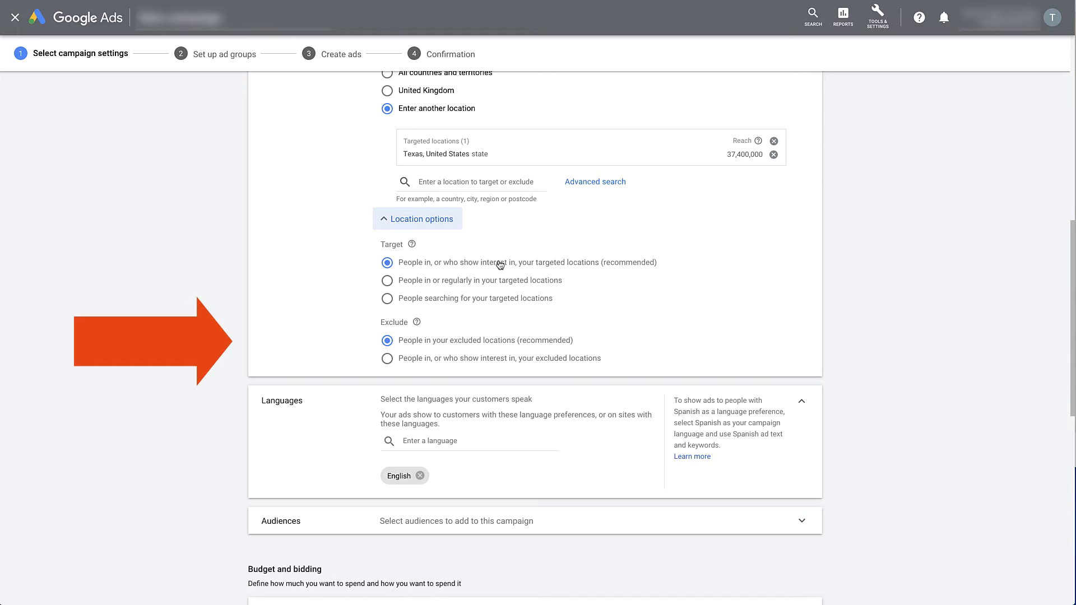
pyautogui.click(387, 281)
pyautogui.scroll(-2, 387, 283)
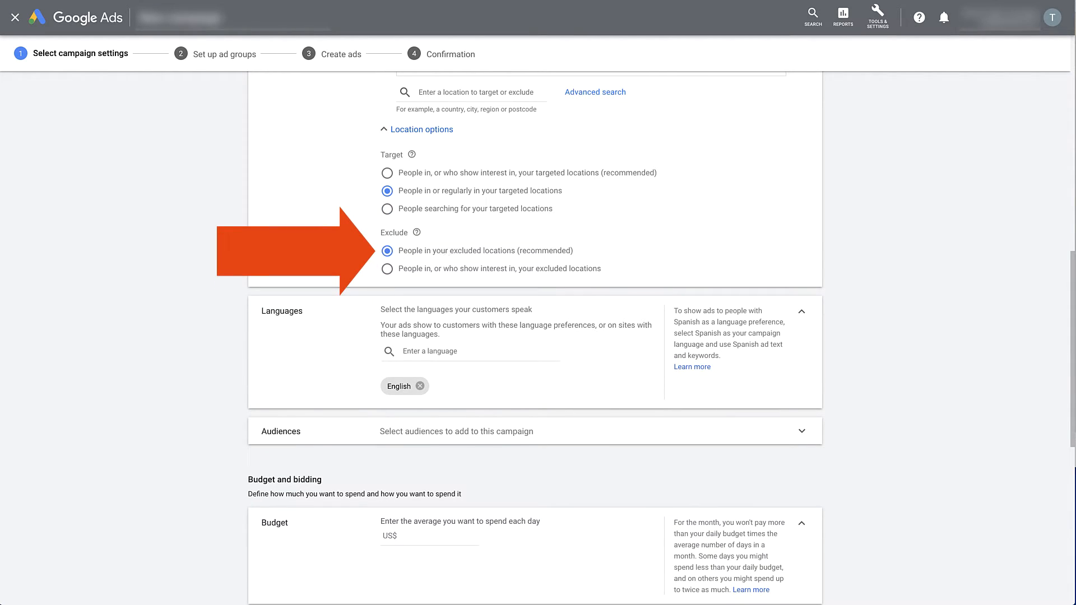
# Set the campaign's average daily budget to US$100.
pyautogui.scroll(-1, 339, 250)
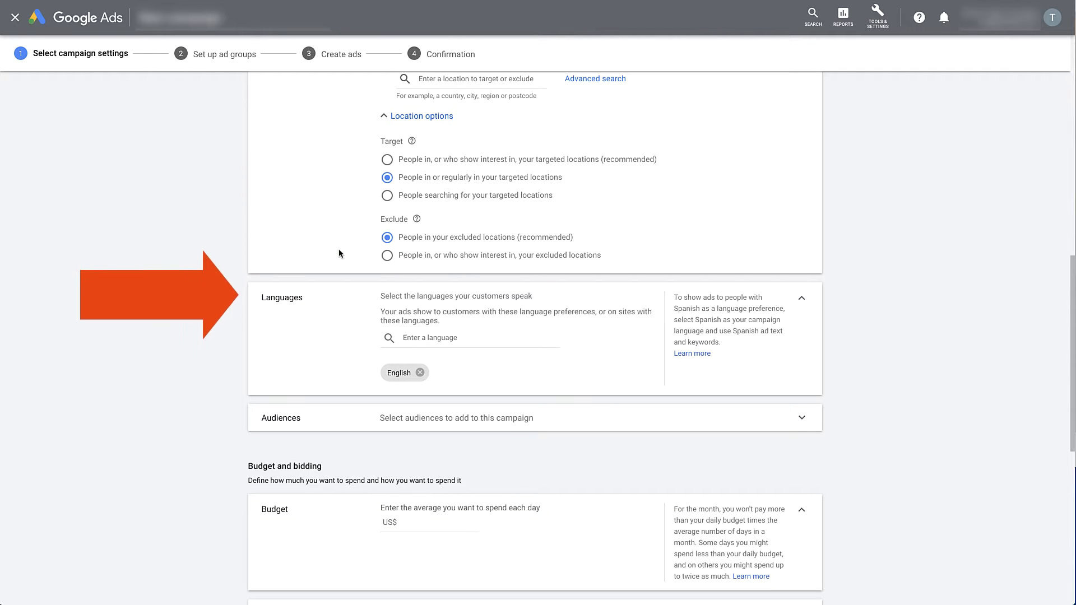
pyautogui.scroll(-2, 339, 254)
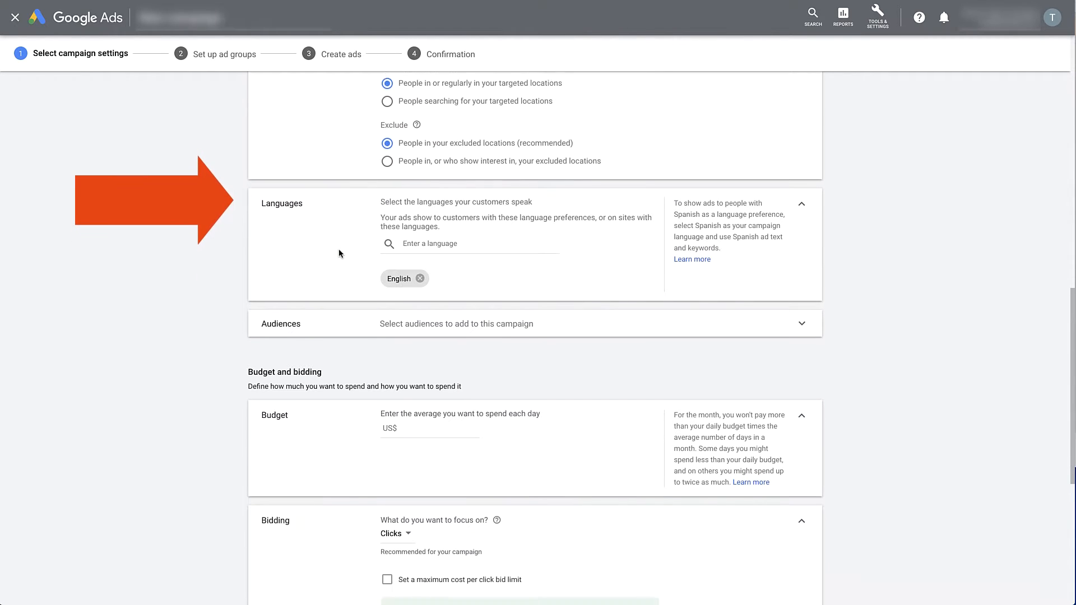
pyautogui.scroll(-1, 338, 254)
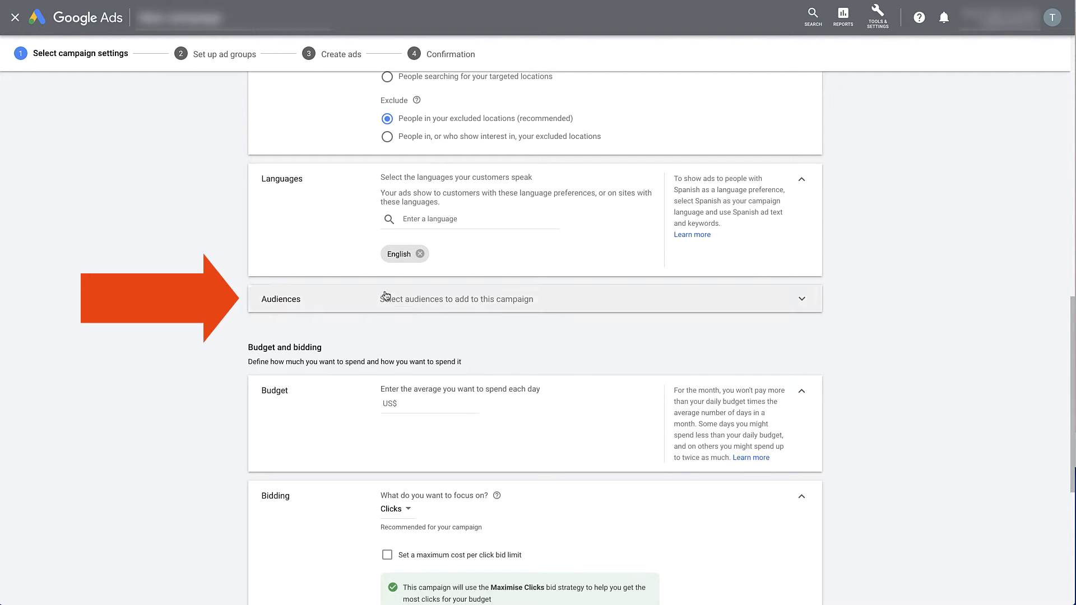
pyautogui.scroll(-2, 393, 302)
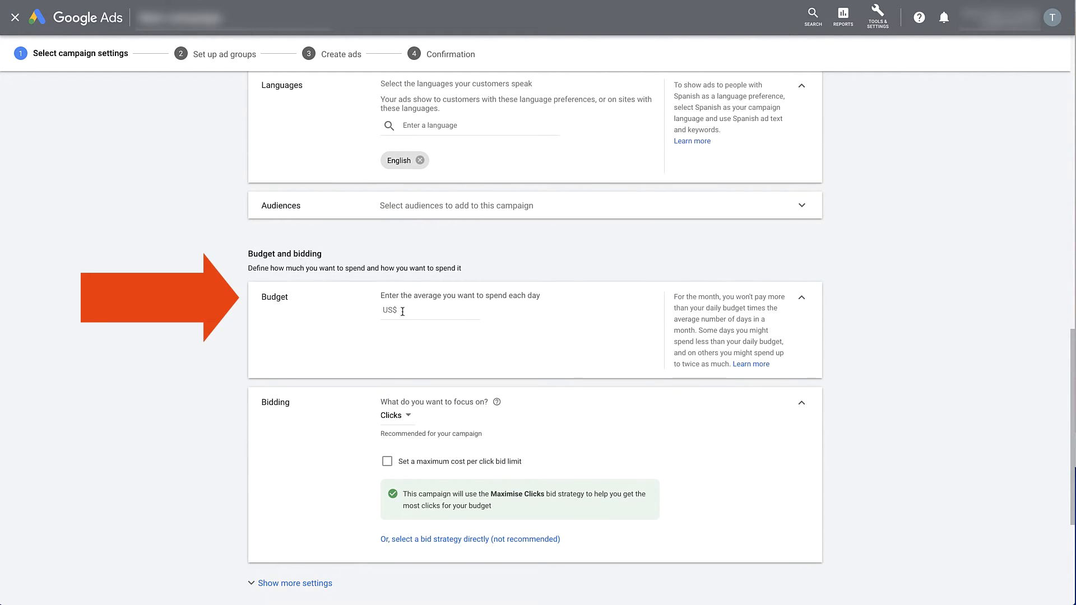
pyautogui.click(408, 311)
pyautogui.write('100')
pyautogui.click(430, 269)
# Review the bidding focus, expand the additional settings for conversions, ad schedule and ad rotation, and look over the ad extensions.
pyautogui.scroll(-1, 423, 312)
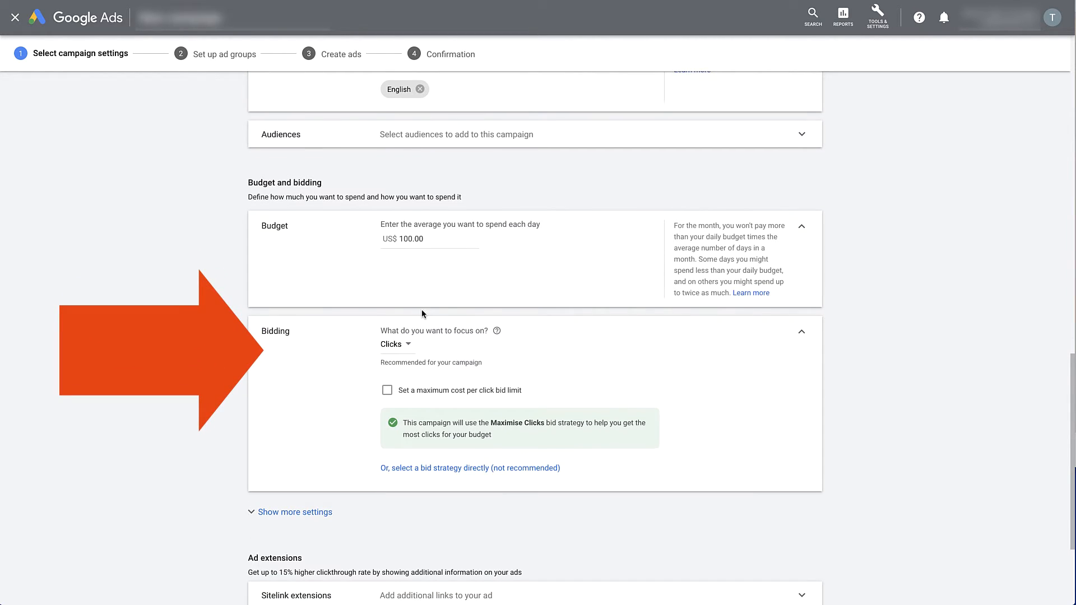
pyautogui.scroll(-1, 422, 314)
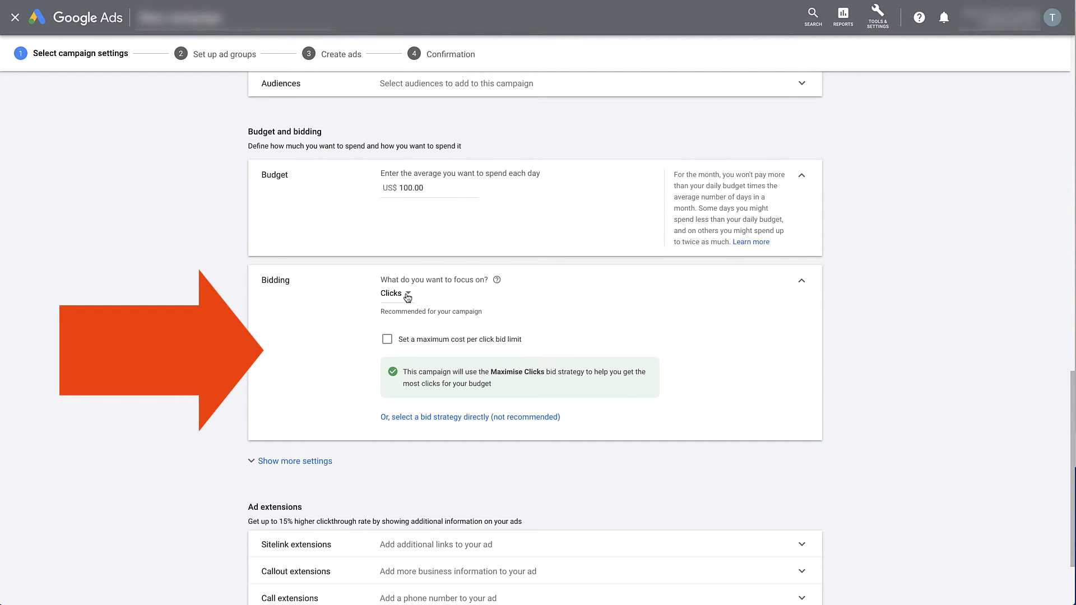
pyautogui.scroll(-2, 402, 245)
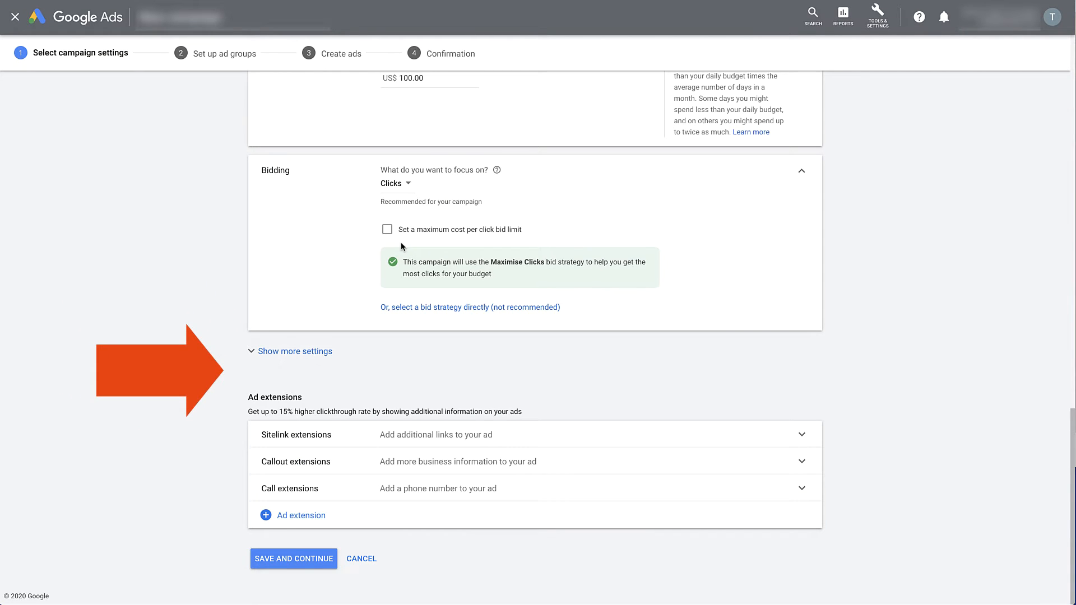
pyautogui.click(253, 353)
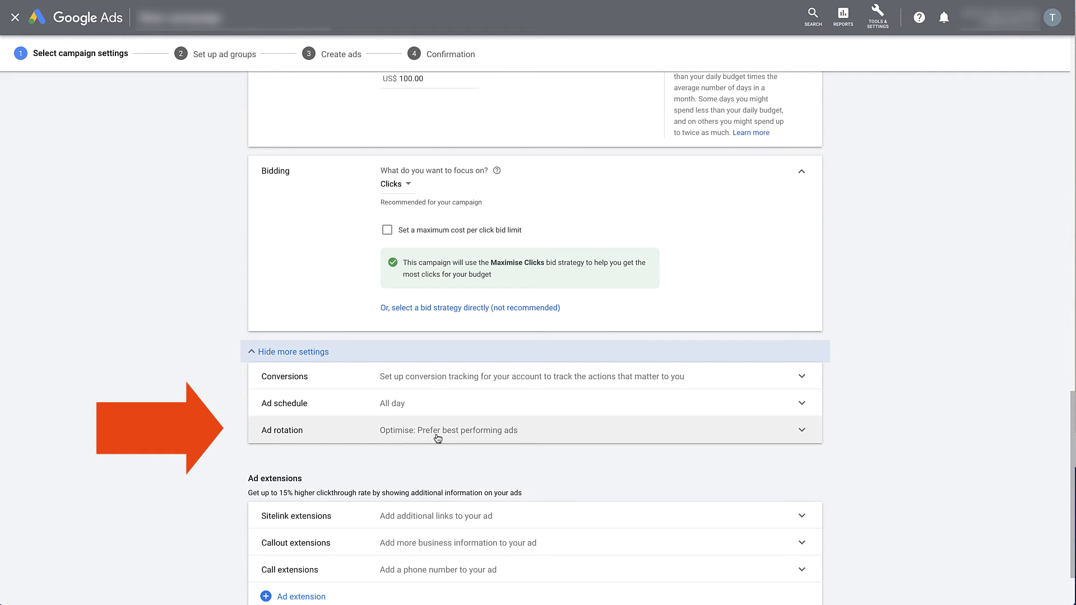
pyautogui.scroll(-1, 489, 436)
pyautogui.scroll(-2, 490, 437)
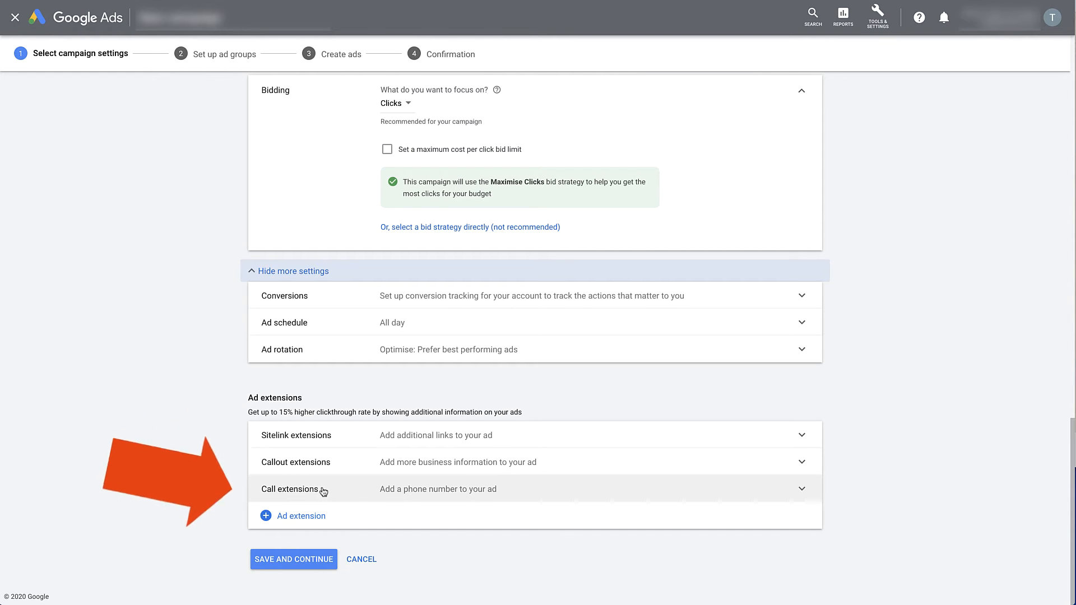
# Save the campaign settings, keep the ad group type Standard with the keyword "gamer dating", and save the ad group.
pyautogui.click(283, 559)
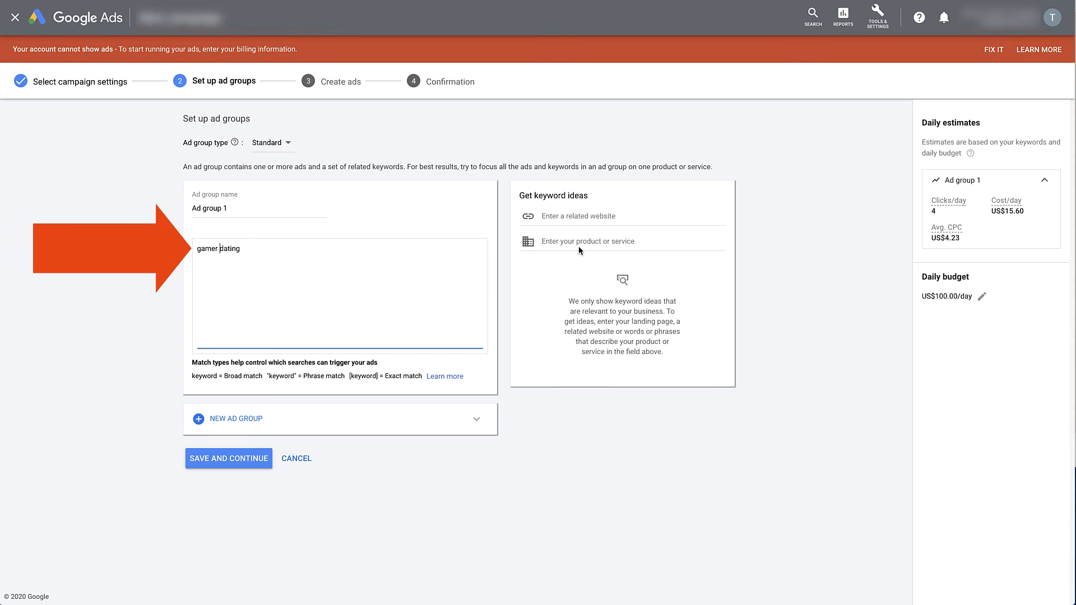
pyautogui.click(287, 144)
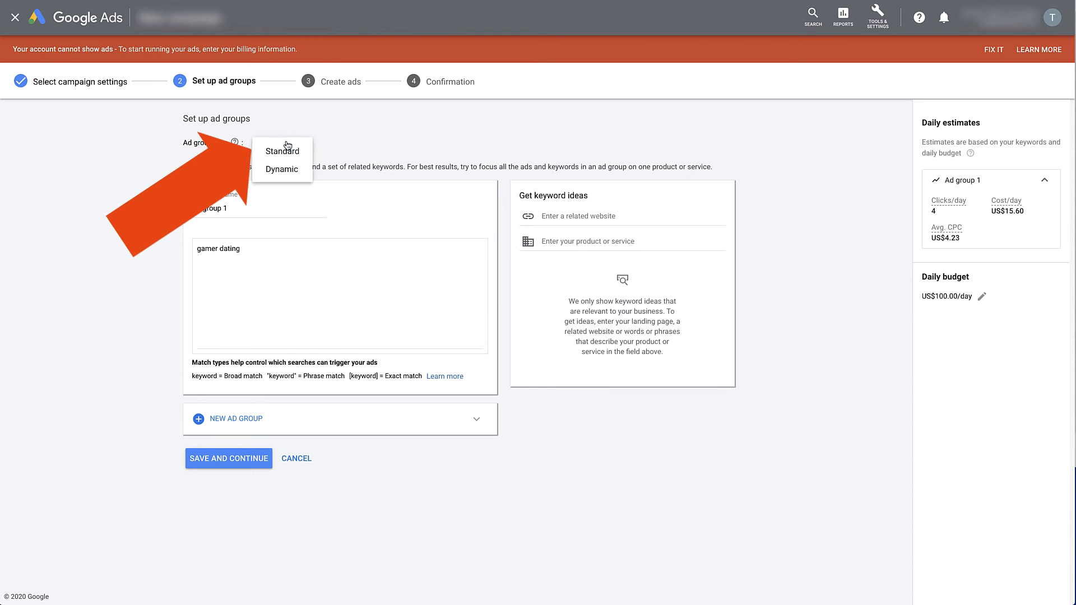
pyautogui.click(288, 133)
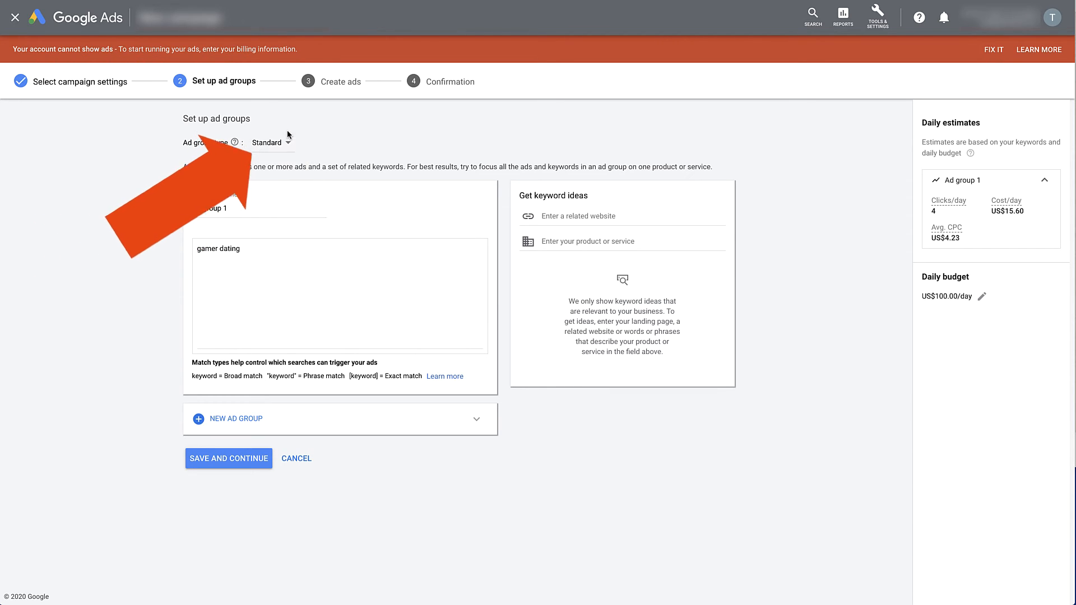
pyautogui.click(213, 461)
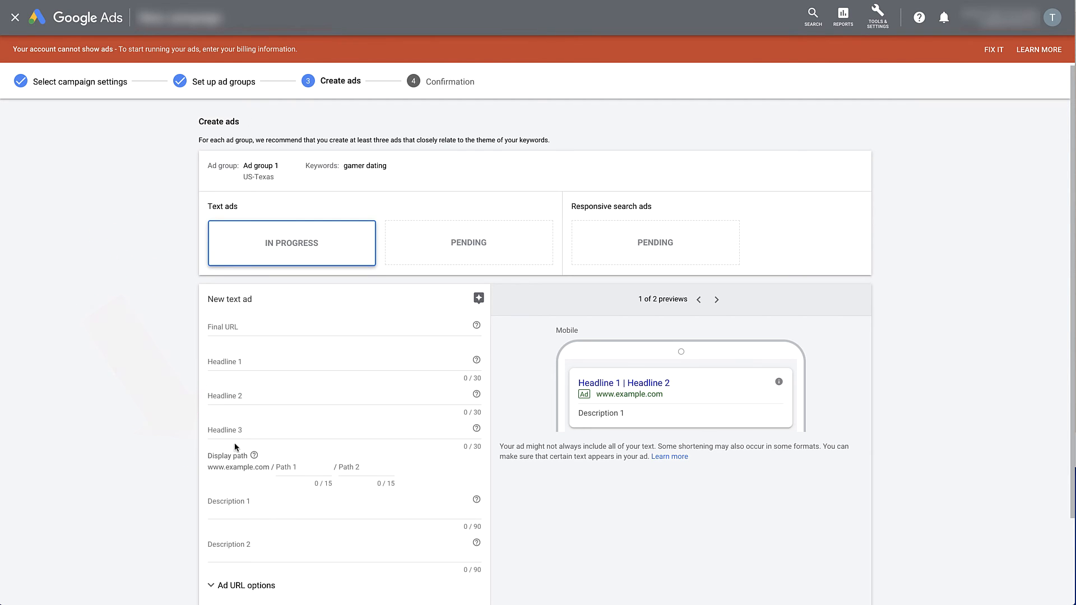
# Cancel ad creation and leave the page without saving a text ad.
pyautogui.scroll(-1, 261, 392)
pyautogui.scroll(-1, 261, 387)
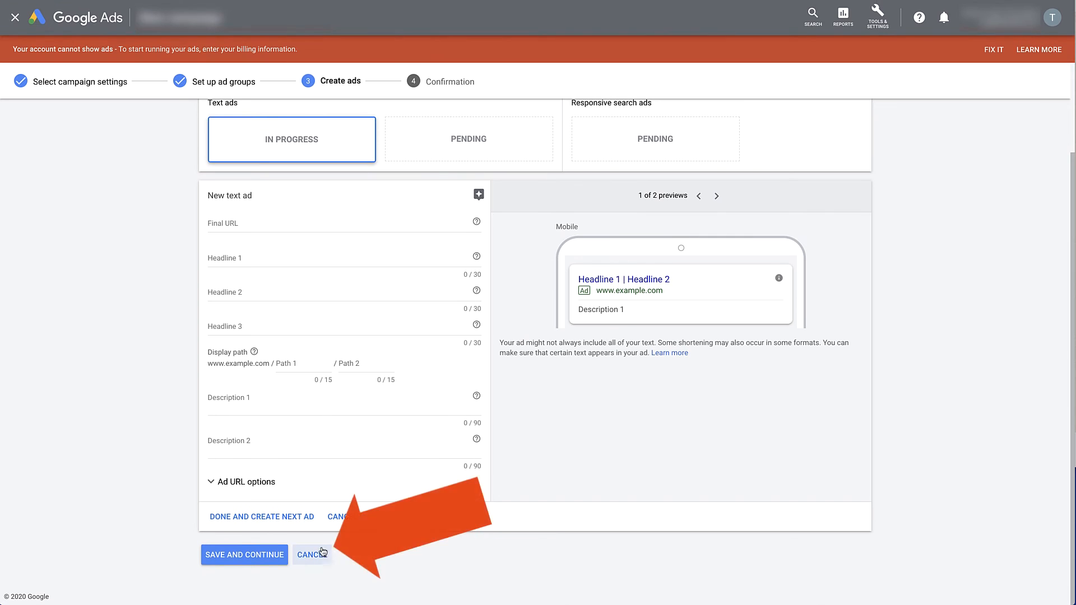
pyautogui.click(312, 555)
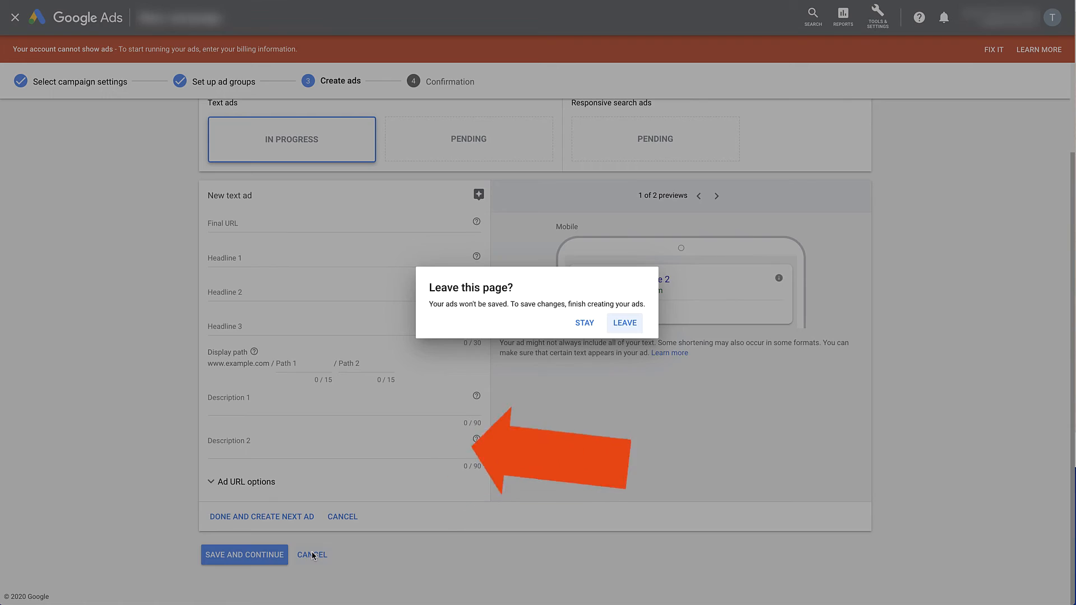
pyautogui.click(620, 327)
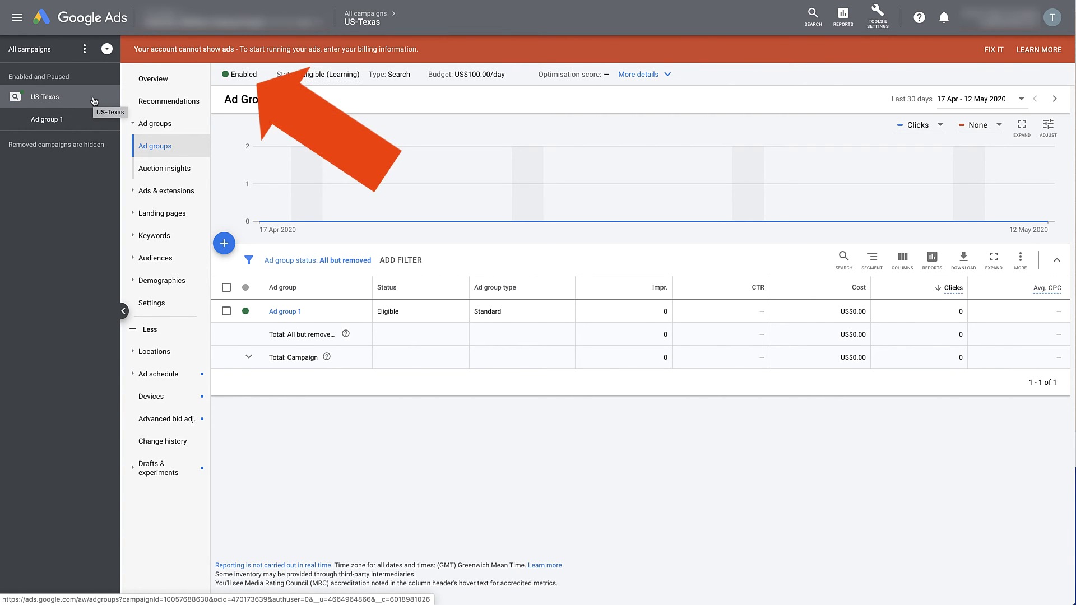
# Change the status of the US-Texas campaign to Paused.
pyautogui.click(245, 79)
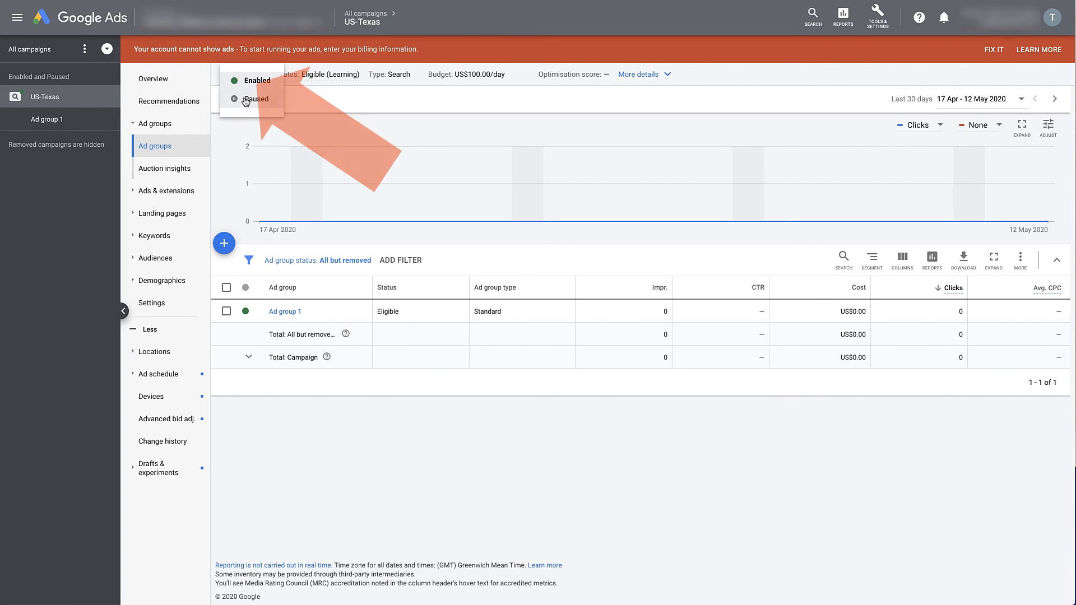
pyautogui.click(245, 100)
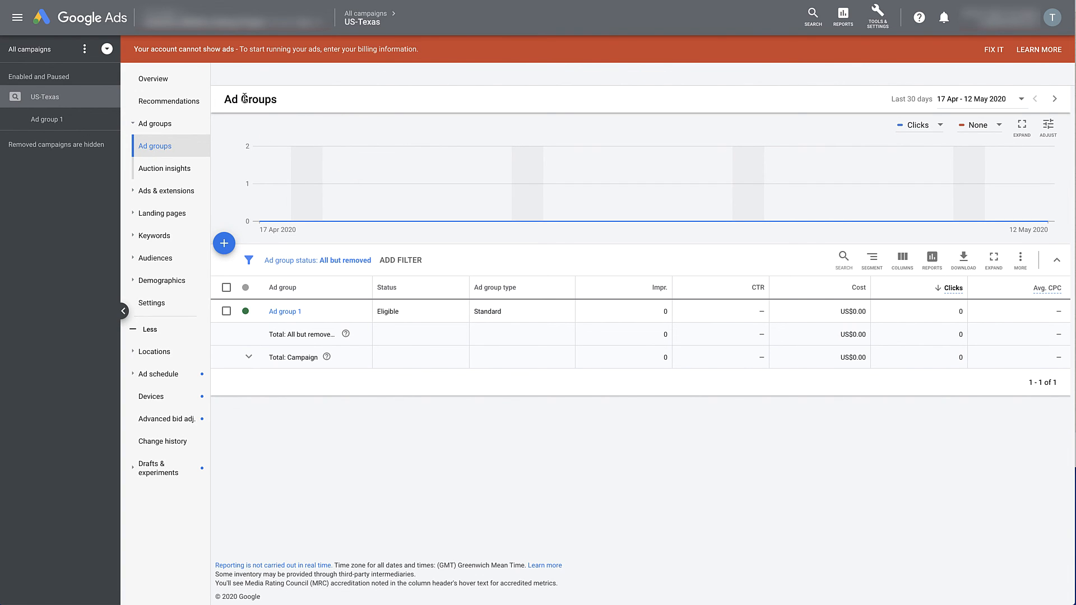